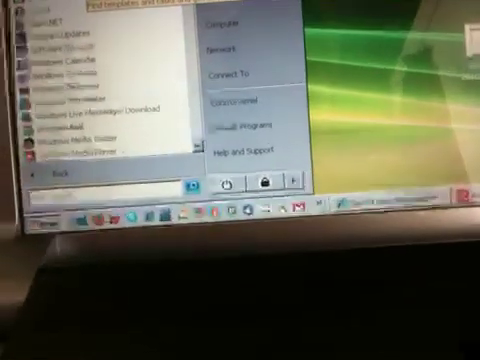
pyautogui.scroll(-3, 110, 100)
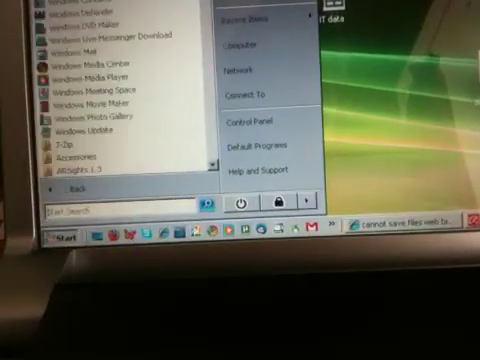
pyautogui.scroll(-3, 110, 100)
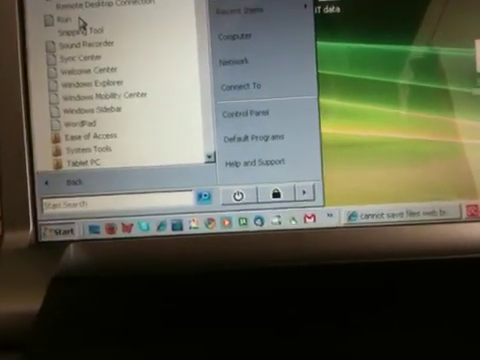